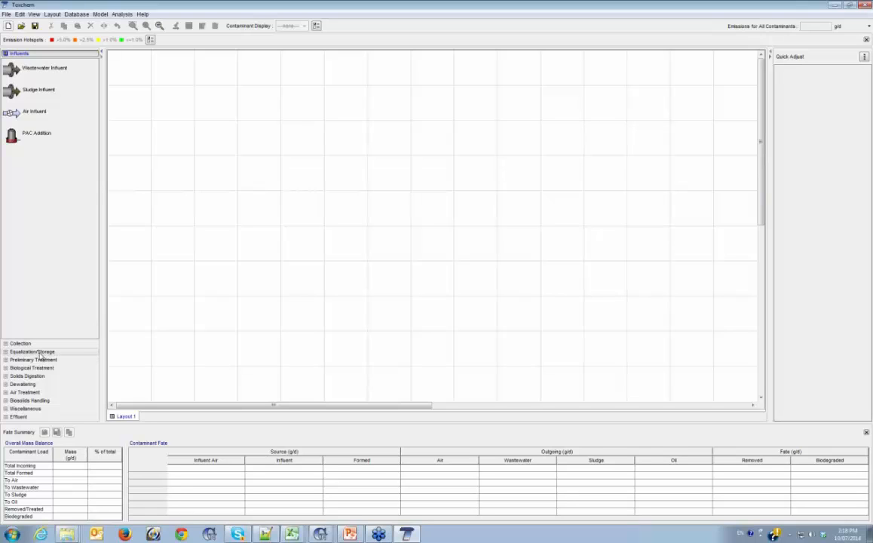
Browse the unit process library's Equalization/Storage, Preliminary Treatment, Biological Treatment, Air Treatment and Miscellaneous categories
left_click(40, 352)
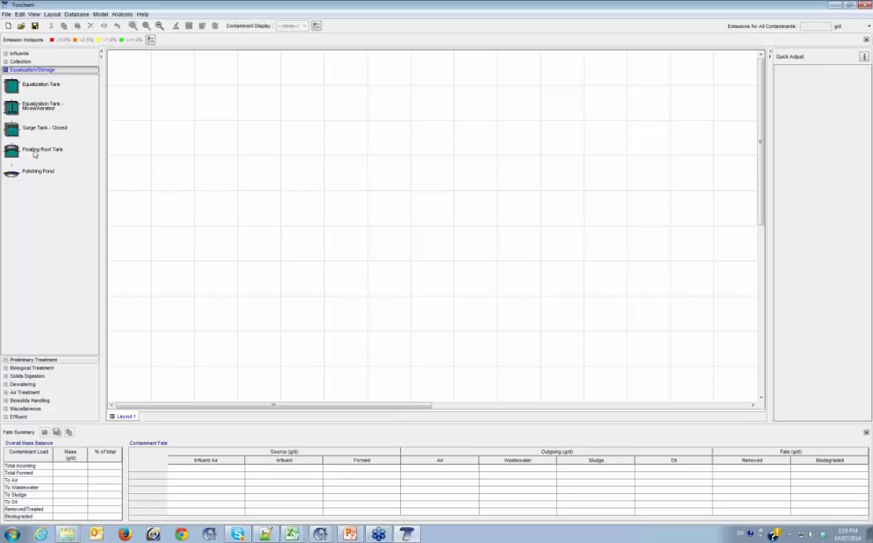
left_click(34, 360)
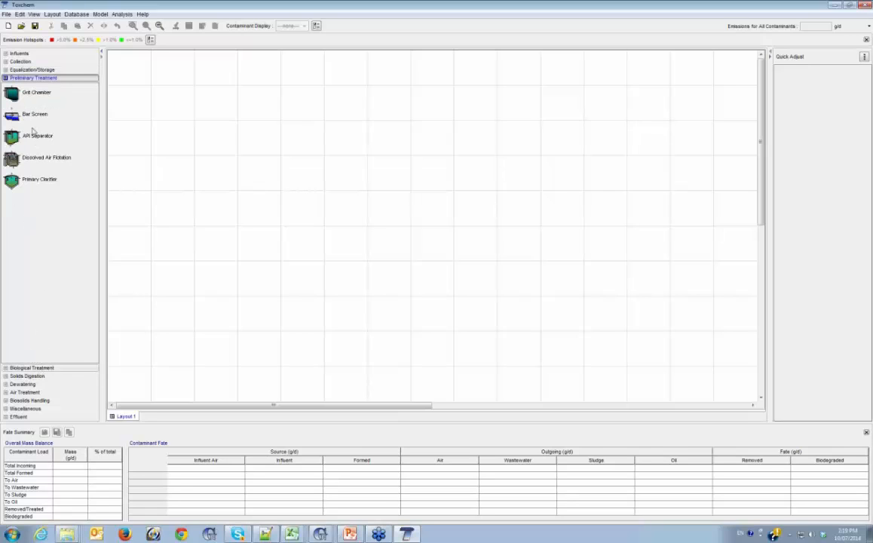
left_click(38, 367)
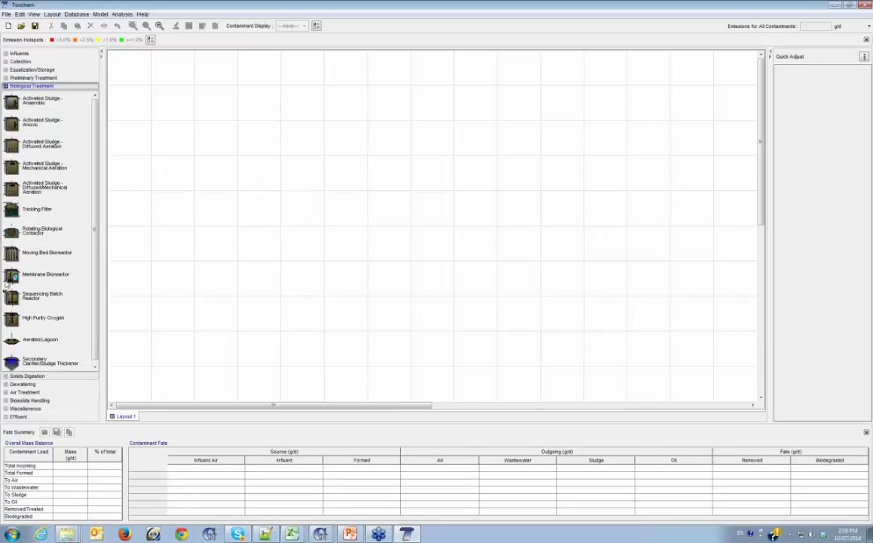
left_click(27, 392)
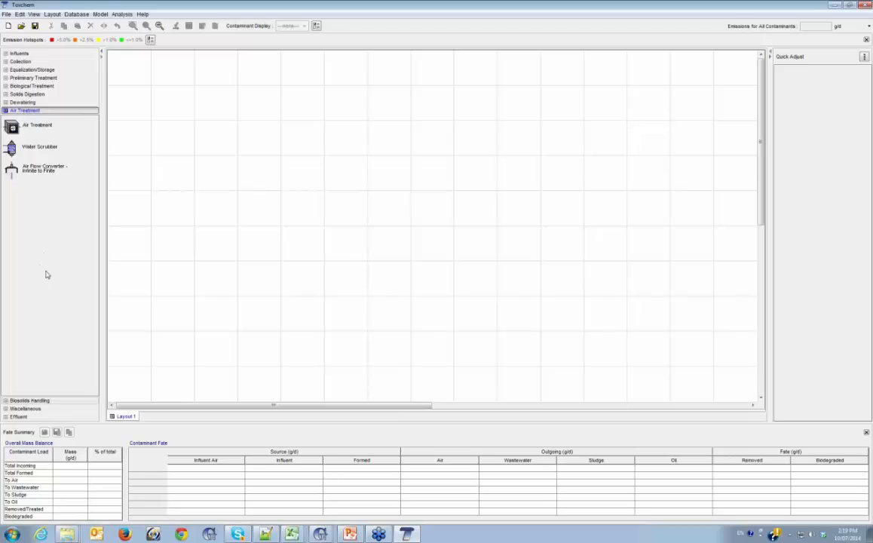
left_click(34, 409)
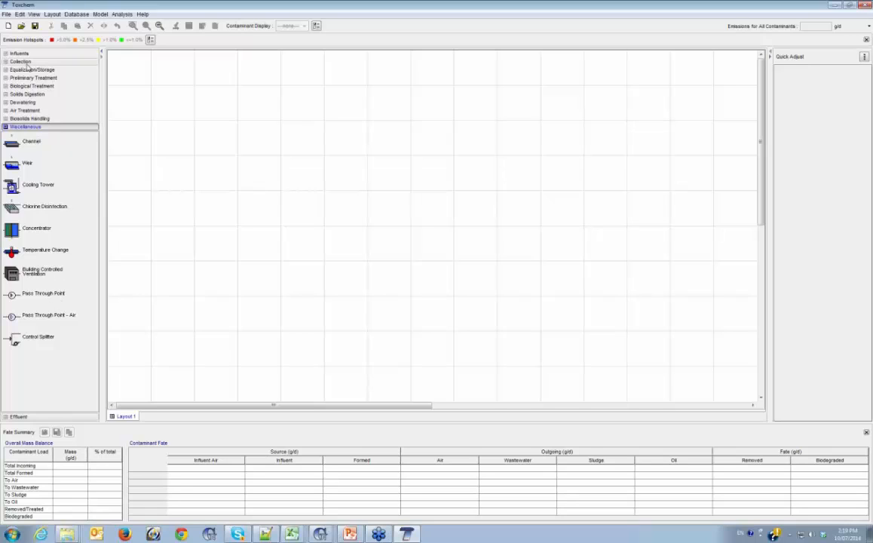
Open the PlantABC sample layout, followed by the recent file webinar_test_layout.tox
left_click(6, 15)
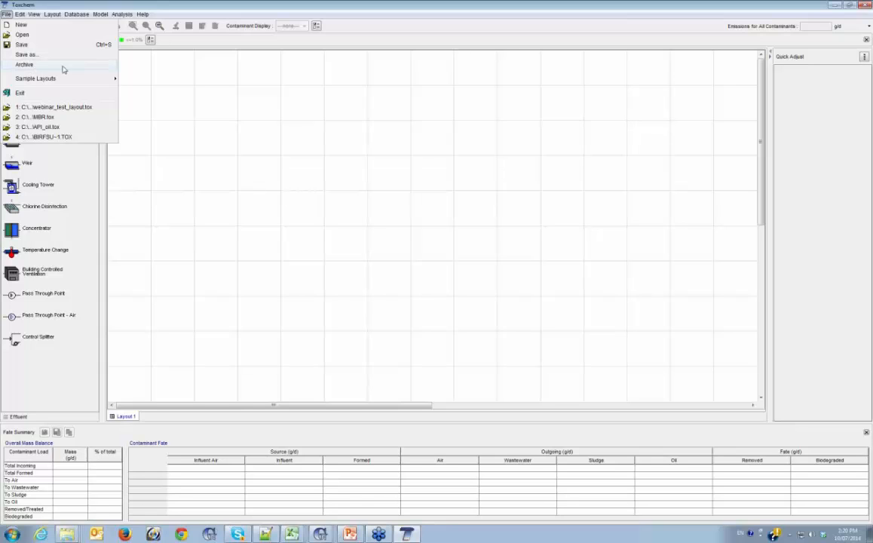
left_click(130, 75)
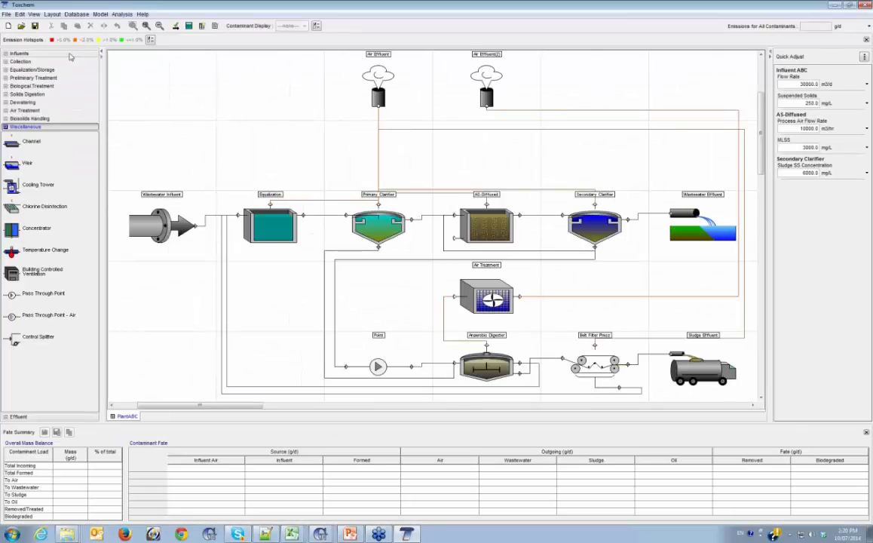
left_click(6, 13)
left_click(55, 109)
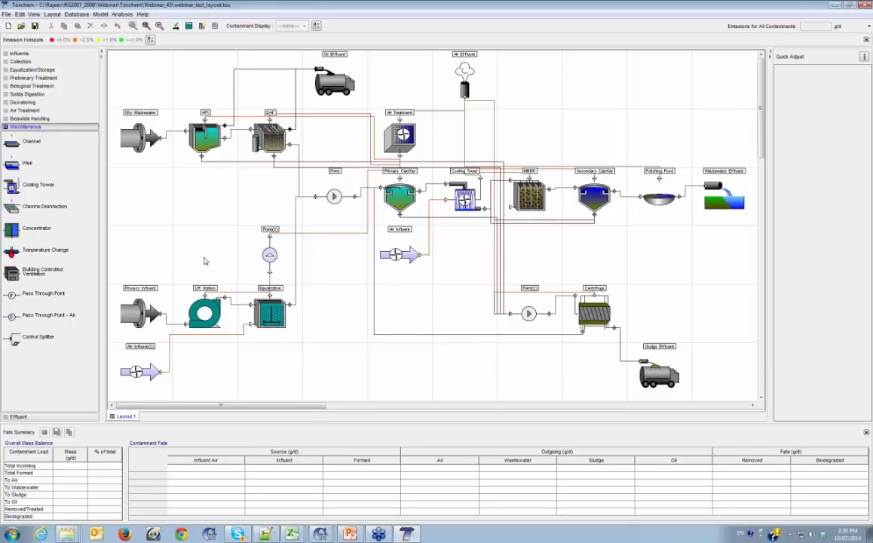
Review the display preferences, including the color choices for the wastewater connection path, keeping the existing color
left_click(34, 14)
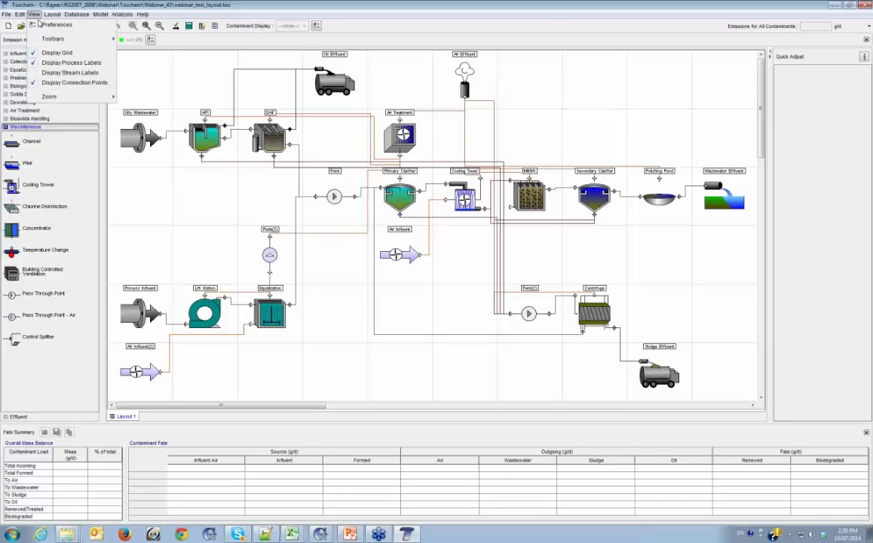
left_click(51, 25)
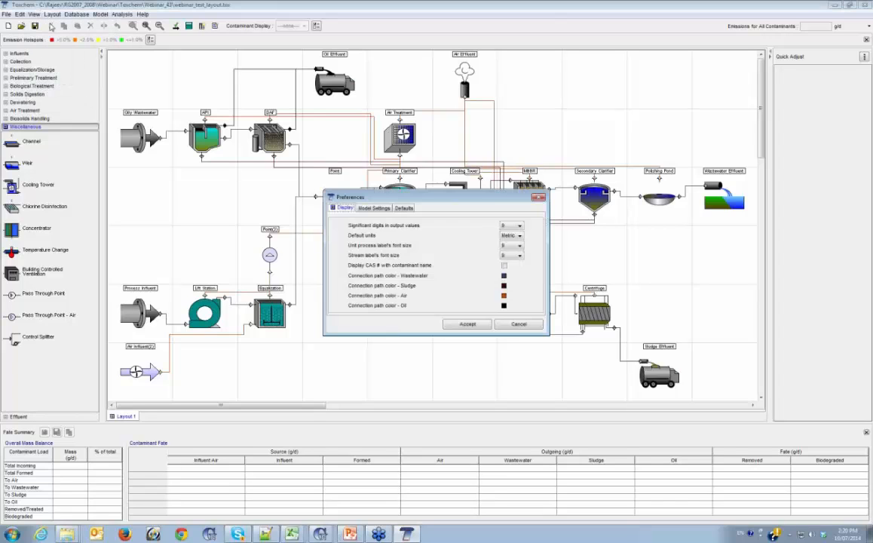
left_click(504, 277)
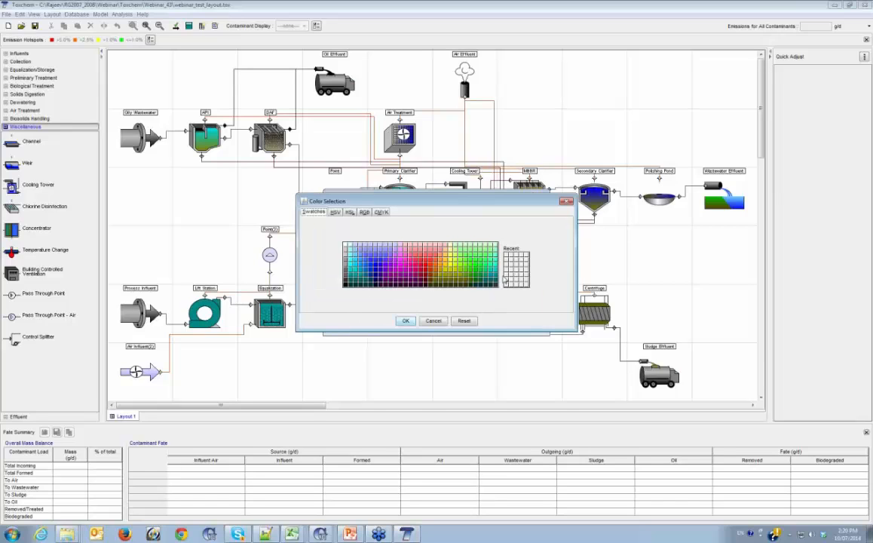
left_click(433, 321)
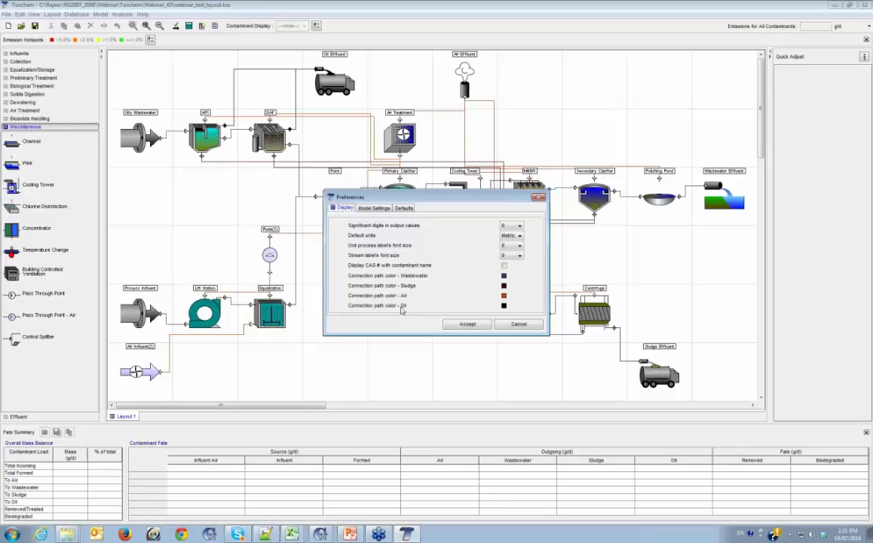
left_click(468, 324)
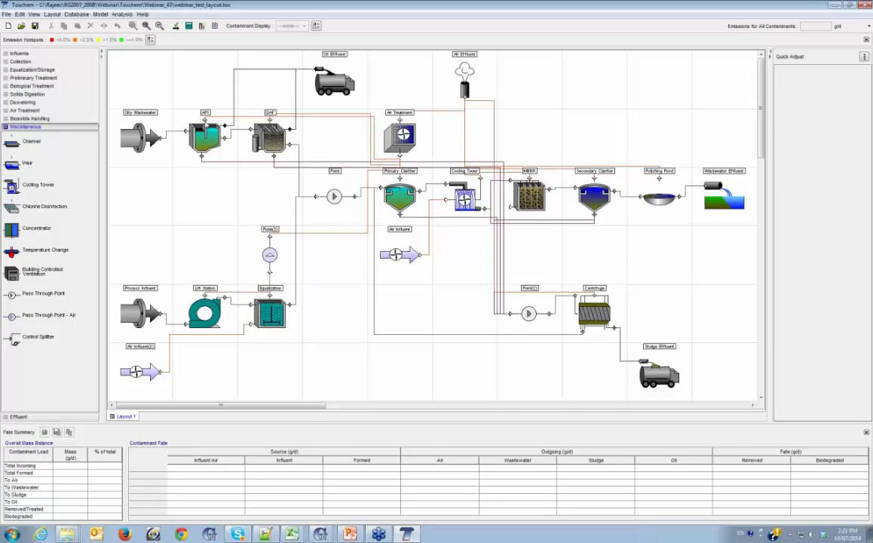
Examine the API separator's data entry and advanced parameters, including the available oil layer mass transfer coefficient methods
right_click(204, 142)
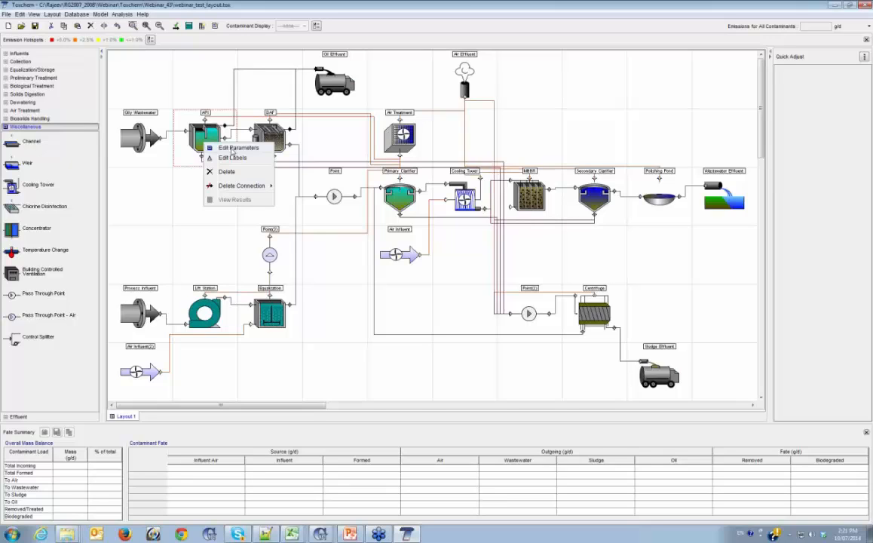
left_click(234, 149)
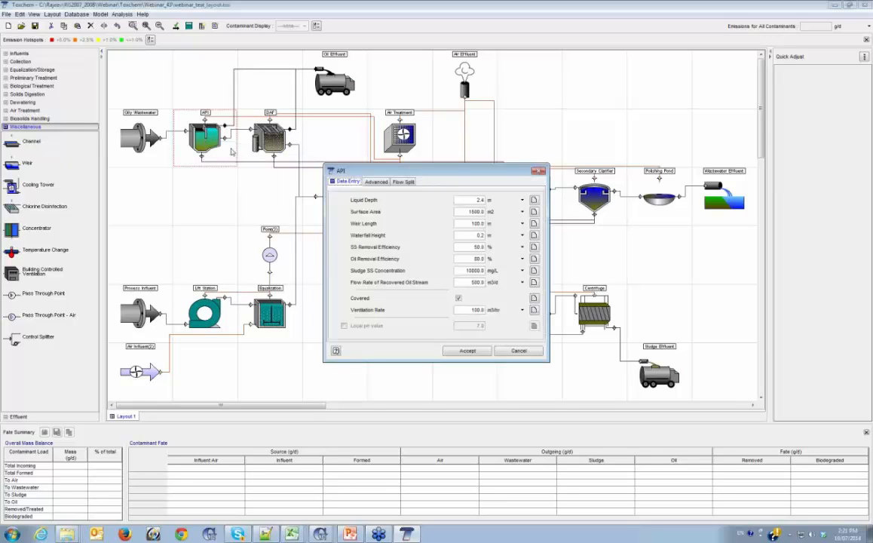
left_click(377, 183)
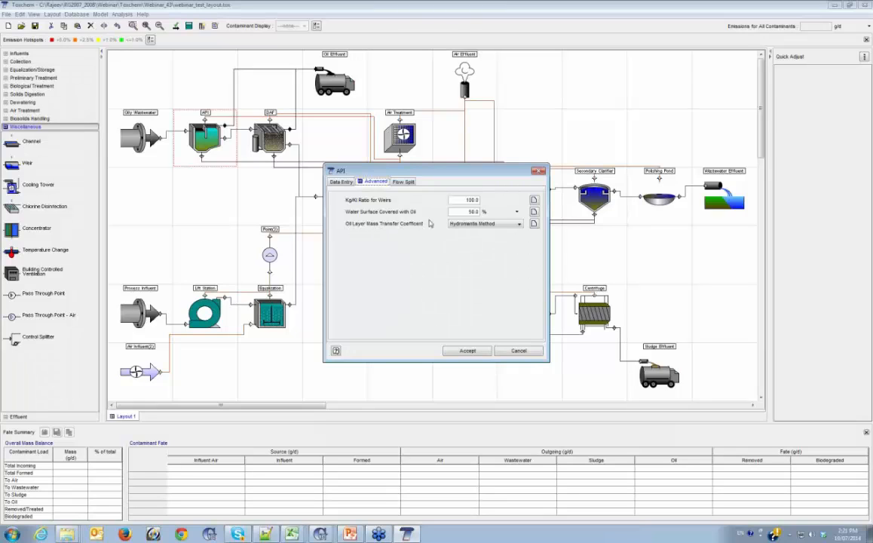
left_click(489, 227)
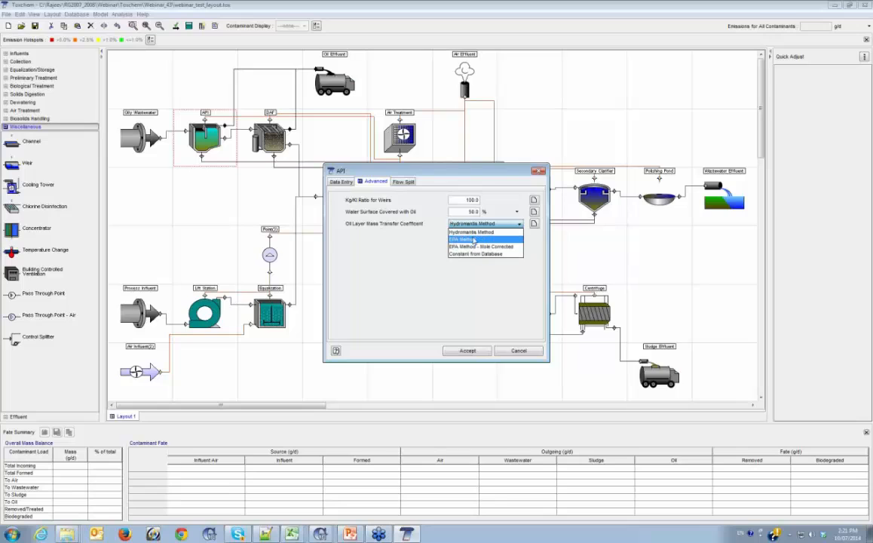
left_click(407, 254)
left_click(522, 353)
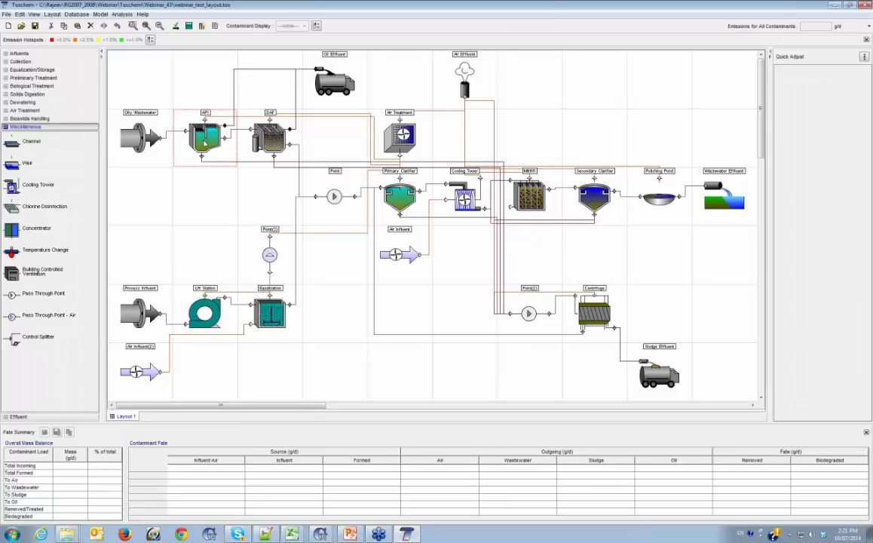
Place an Equalization Tank in the empty cell above Oily Wastewater and review its data entry and advanced parameters
left_click(39, 70)
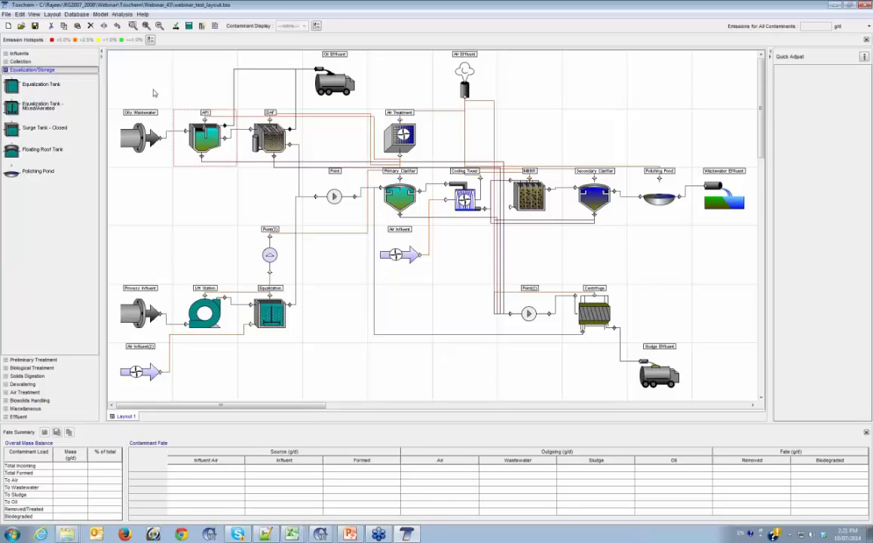
left_click_drag(20, 88, 141, 76)
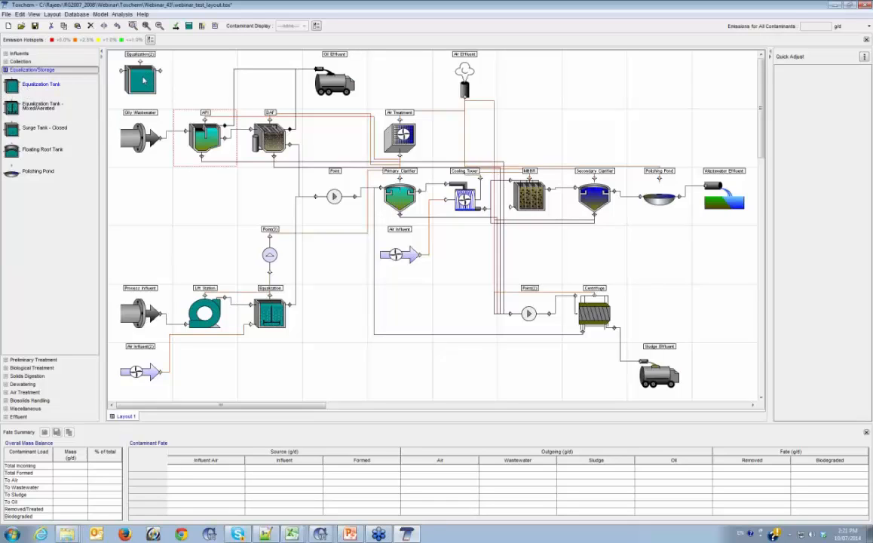
right_click(144, 78)
left_click(169, 83)
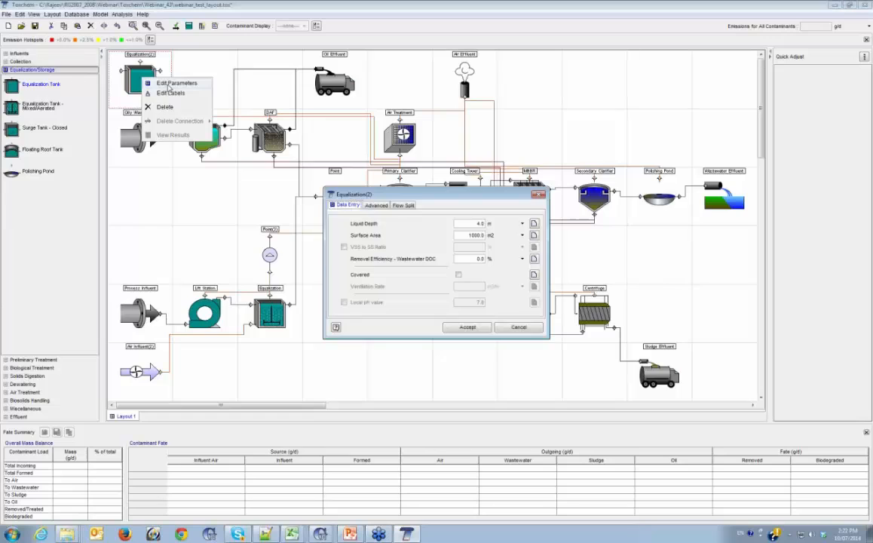
left_click(373, 206)
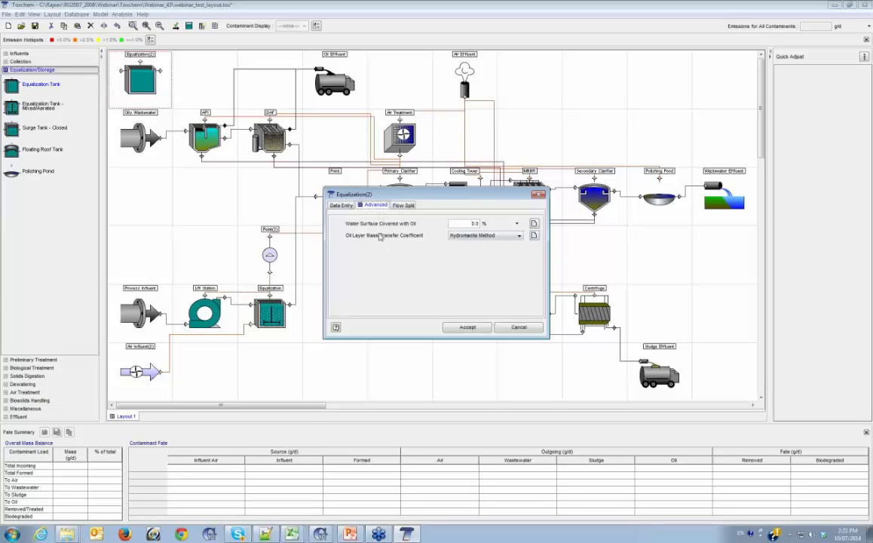
left_click(519, 327)
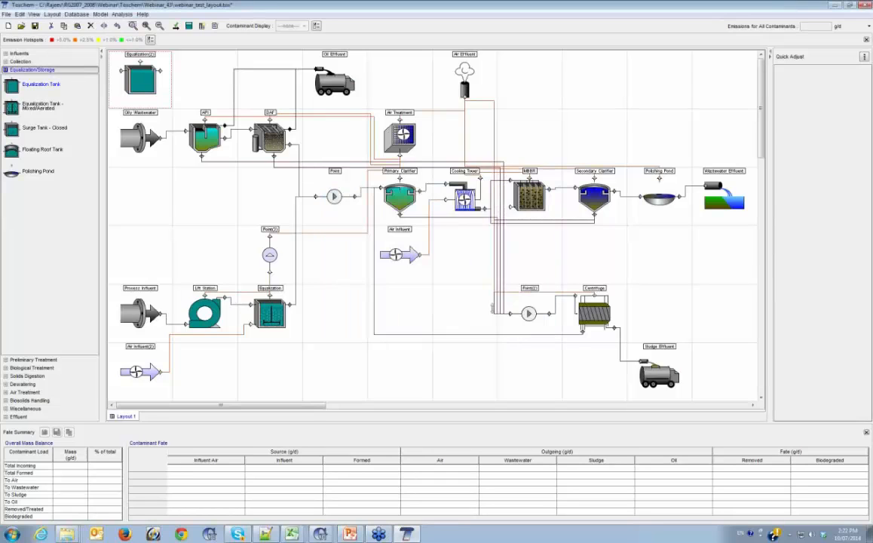
Delete the Equalization(2) tank from the layout
right_click(144, 83)
left_click(160, 105)
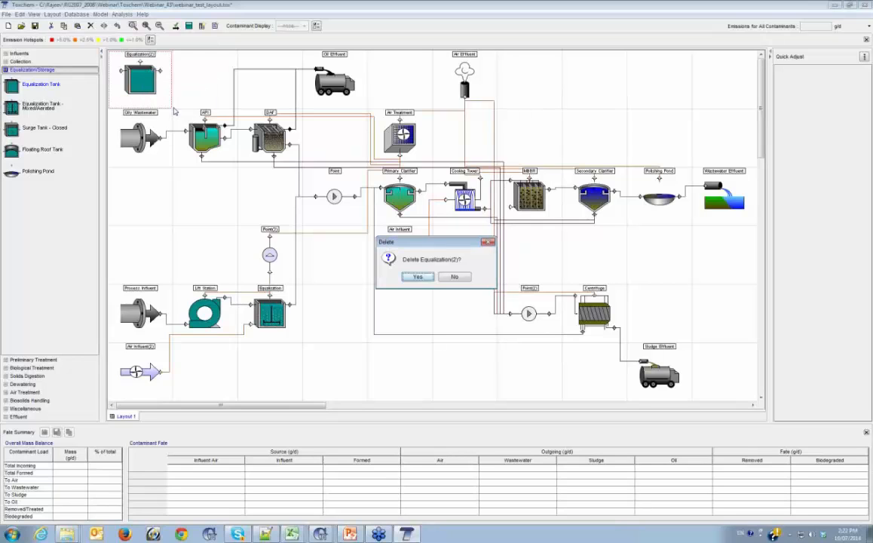
left_click(417, 277)
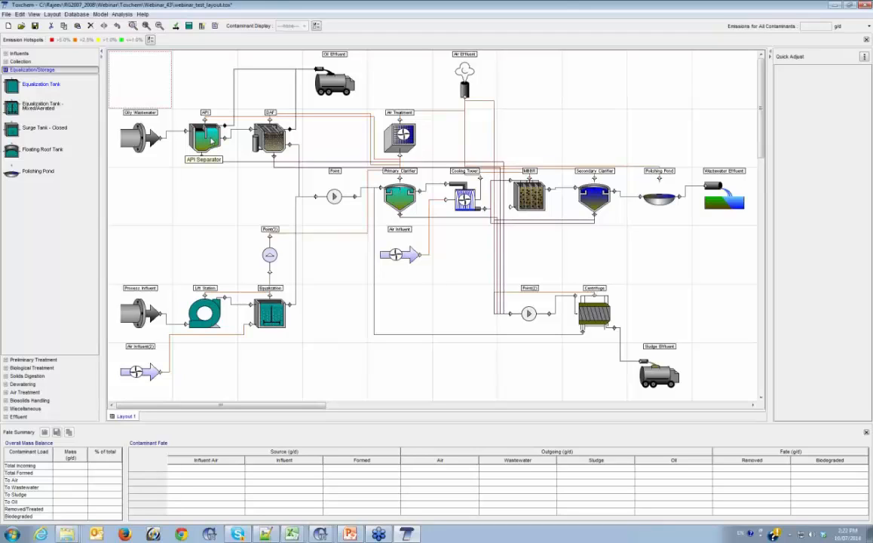
Run the model and set the Back Solver scenario's target to the stream state Flow Rate for the DAF process
left_click(189, 26)
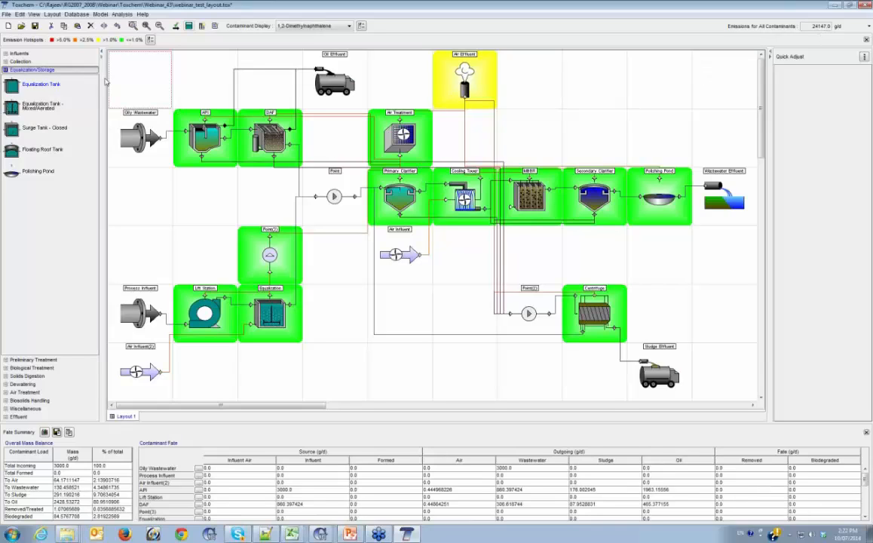
left_click(123, 14)
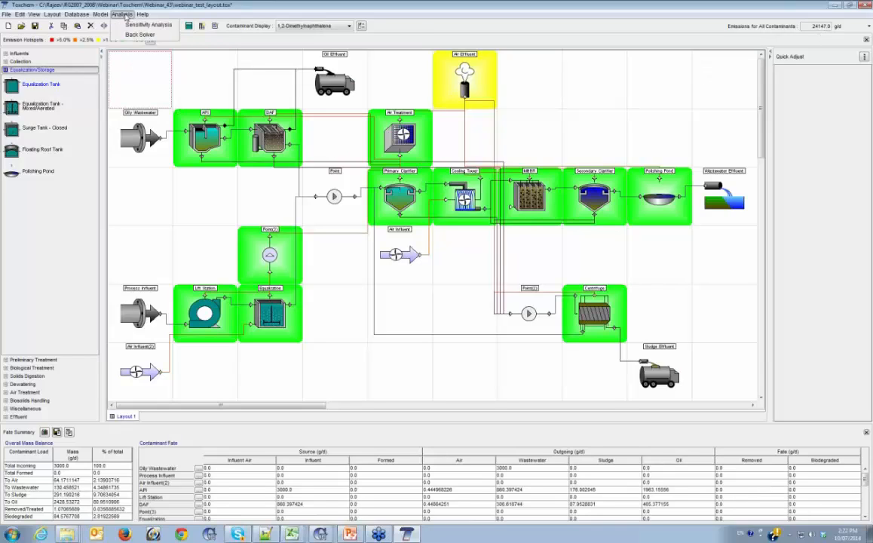
left_click(135, 35)
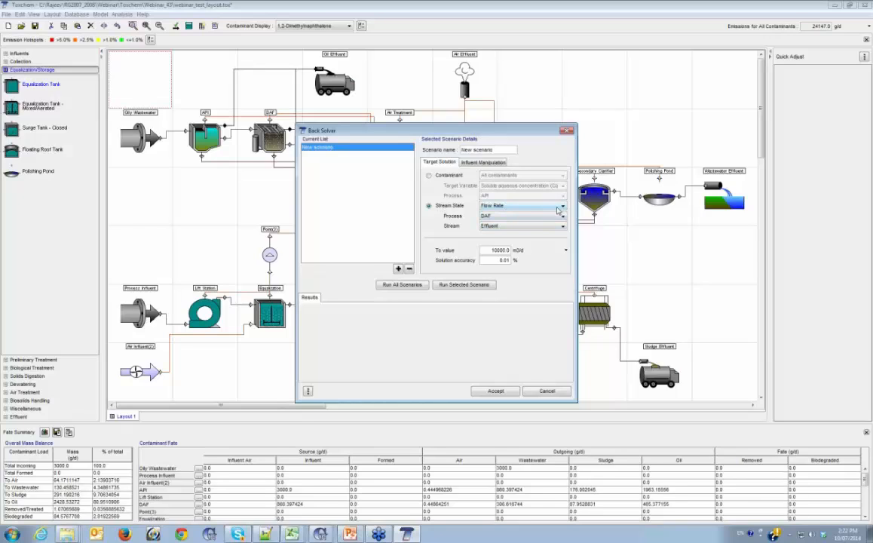
left_click(531, 210)
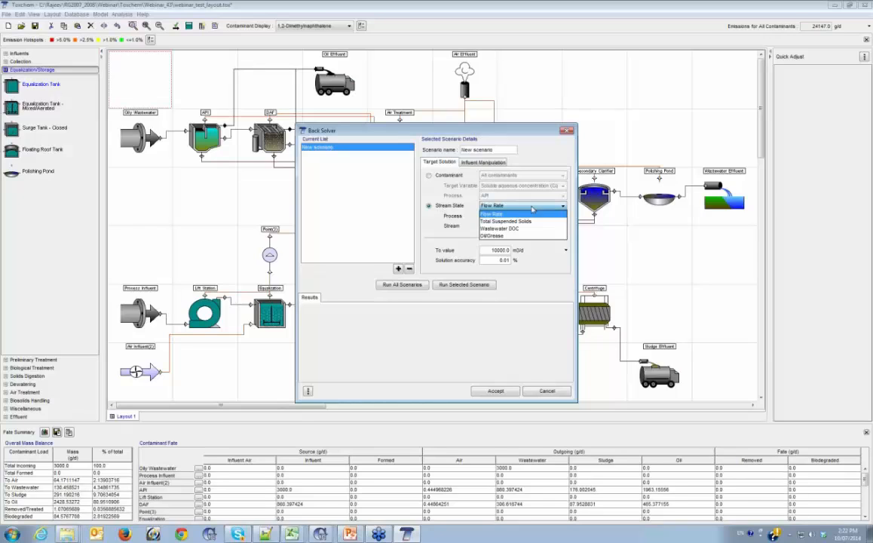
left_click(500, 214)
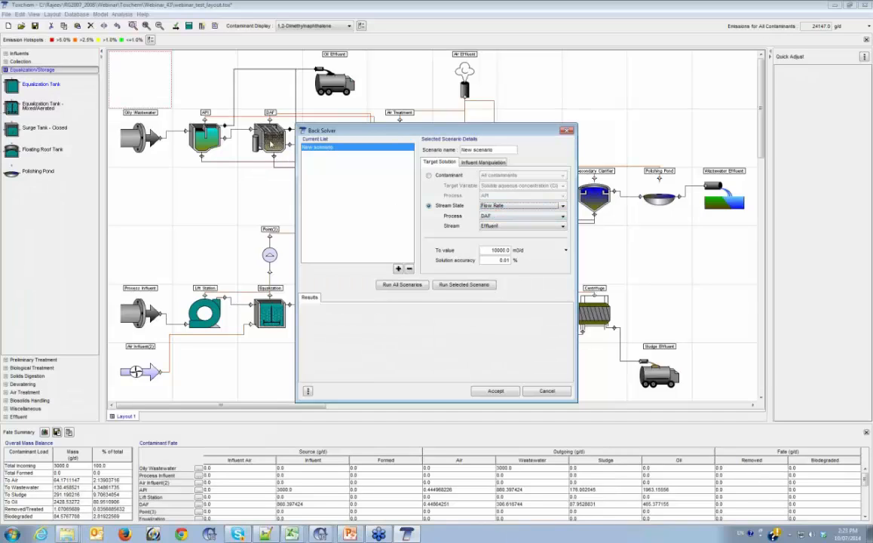
left_click(498, 216)
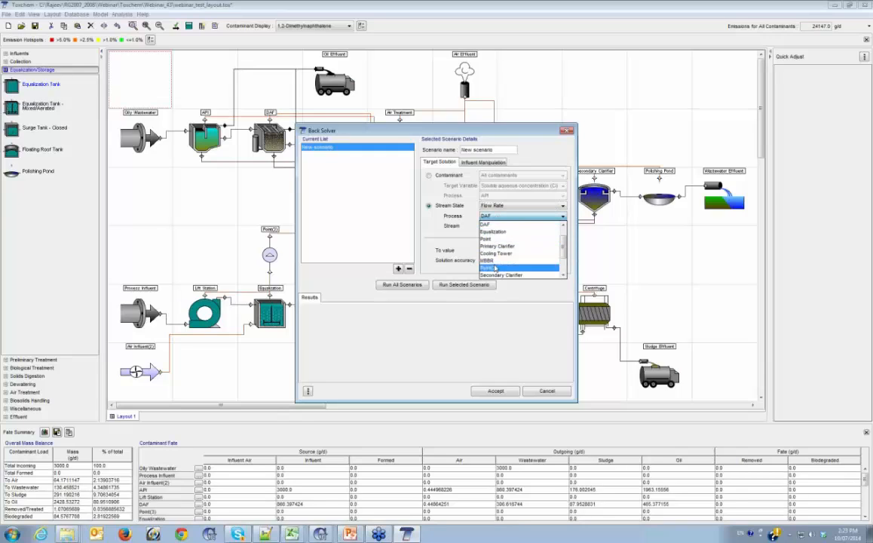
left_click(492, 225)
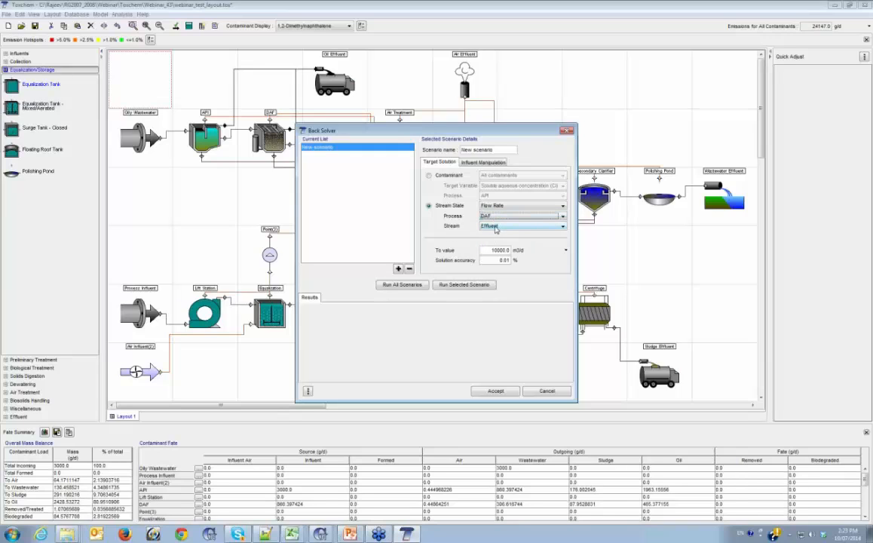
Run the selected Back Solver scenario and view the list of processes available as targets
left_click_drag(516, 136, 593, 107)
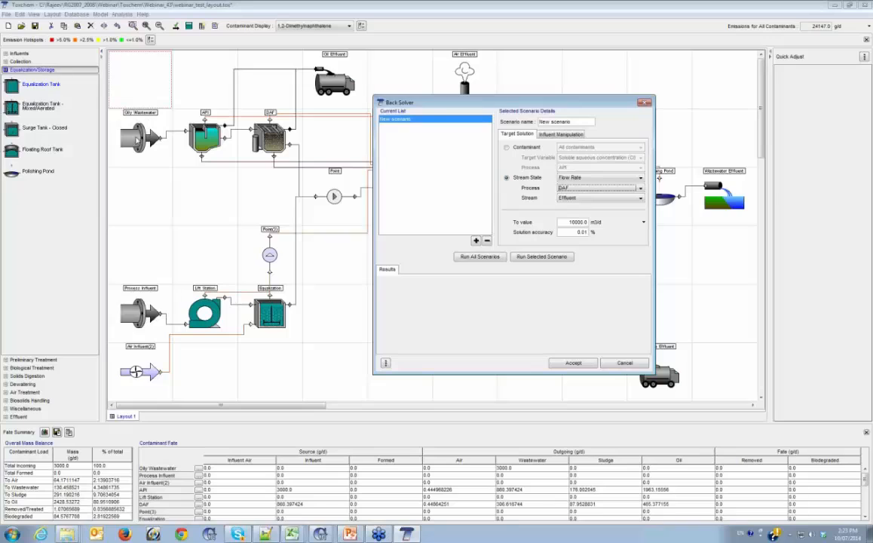
left_click(528, 257)
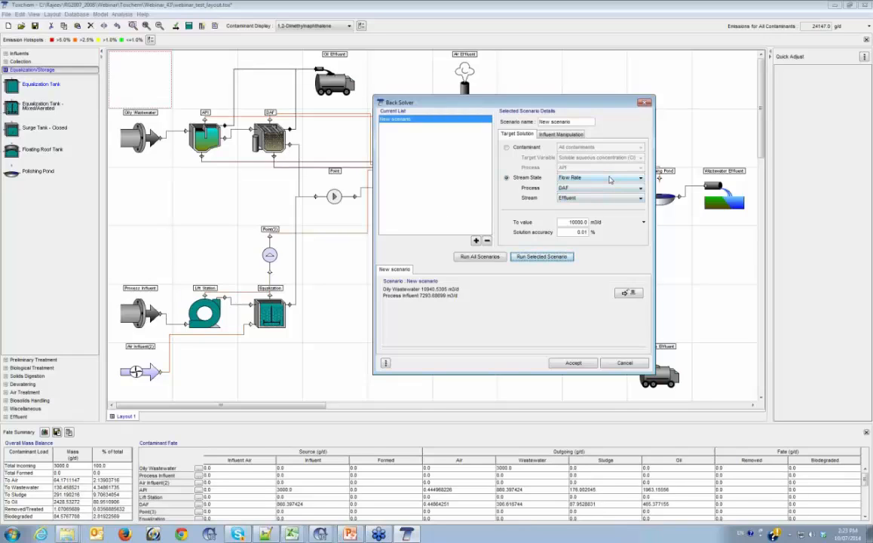
left_click(598, 189)
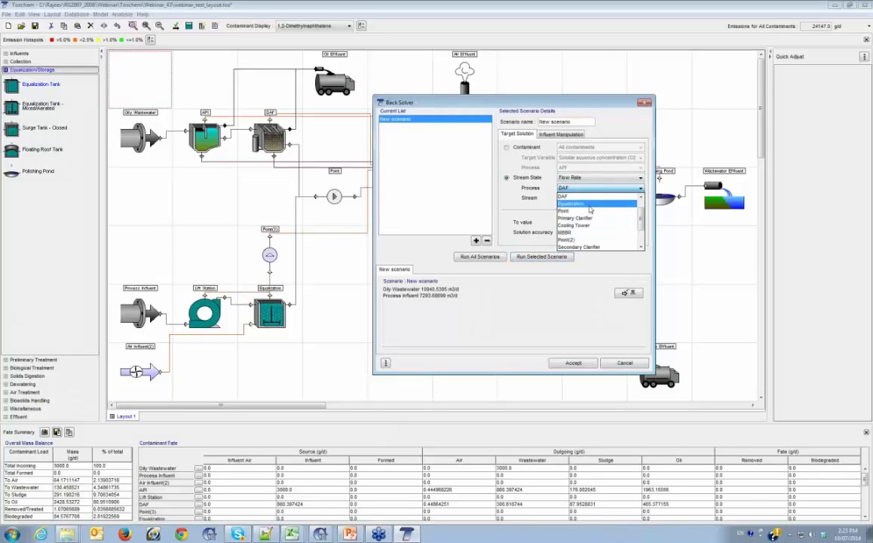
Dismiss the Back Solver and pin Acetone_user's liquid-process Aerobic Biodegradation Rate (Kb) @ 20 C to the Quick Adjust toolbar
left_click(625, 365)
left_click(625, 365)
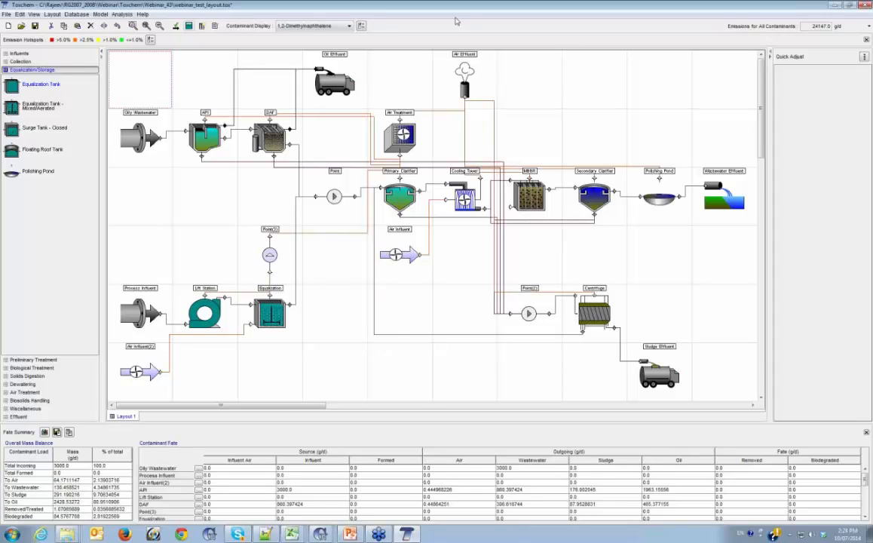
left_click(362, 27)
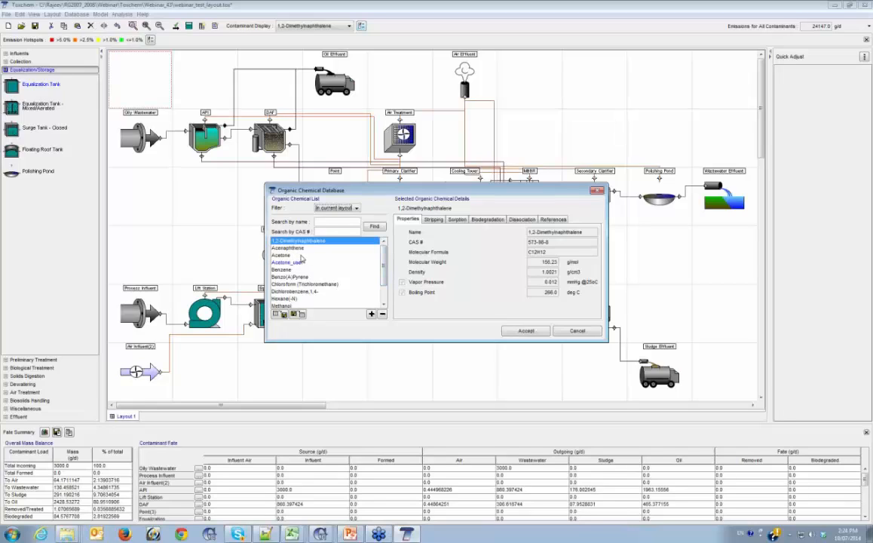
left_click(283, 263)
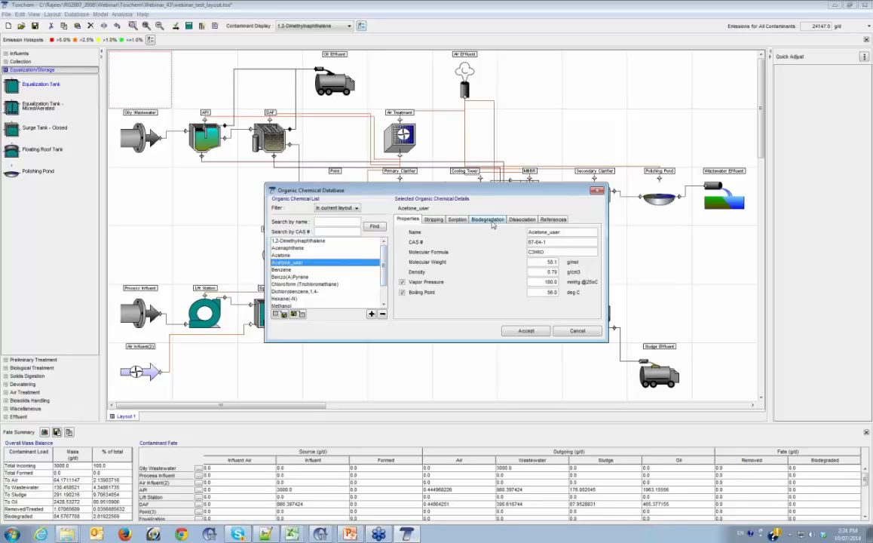
left_click(489, 220)
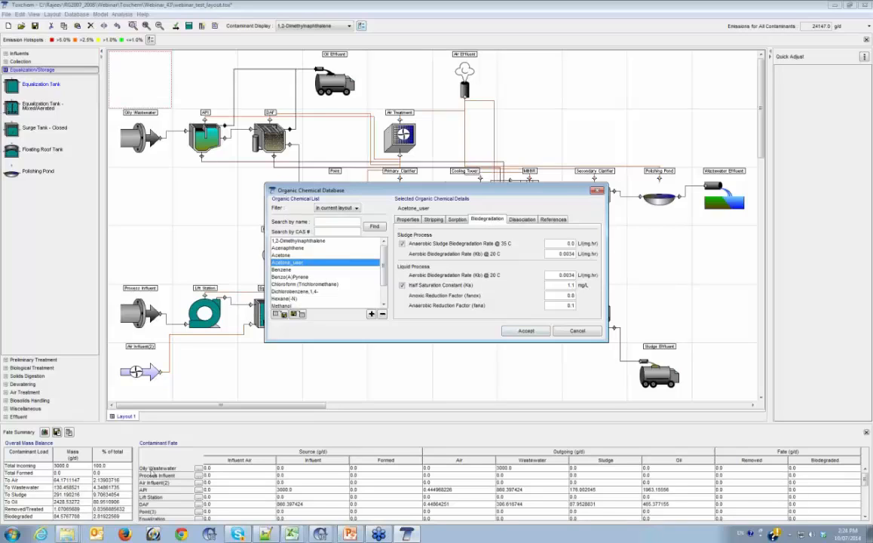
right_click(450, 276)
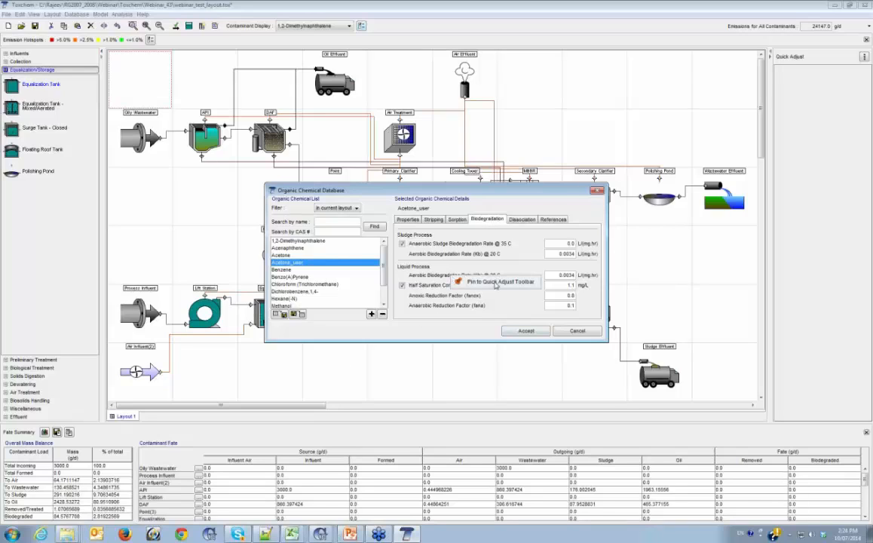
left_click(489, 283)
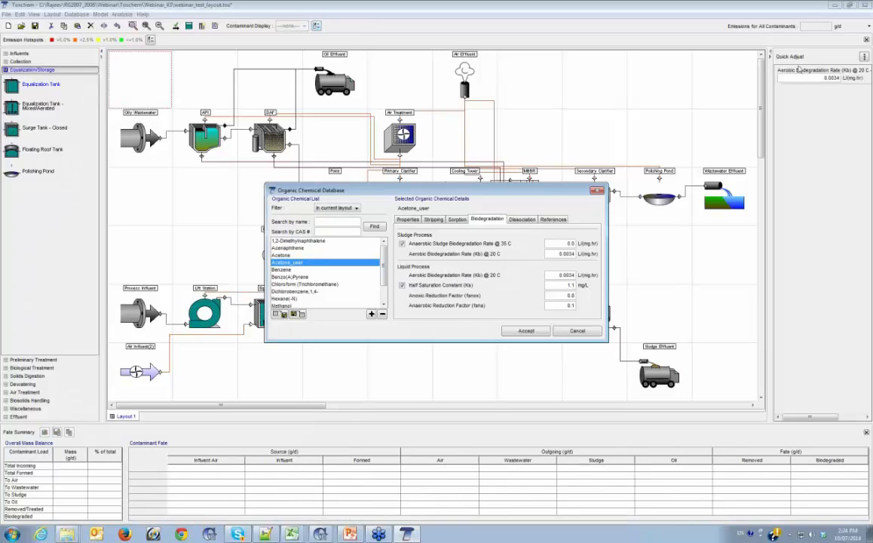
left_click(577, 331)
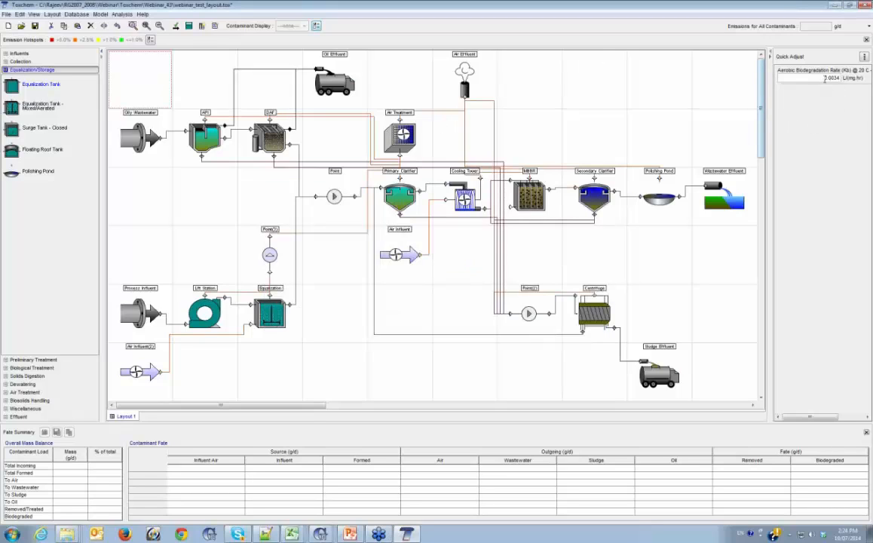
Run the model and display the emission hotspots and fate summary for the contaminant Acetone_user
left_click(188, 27)
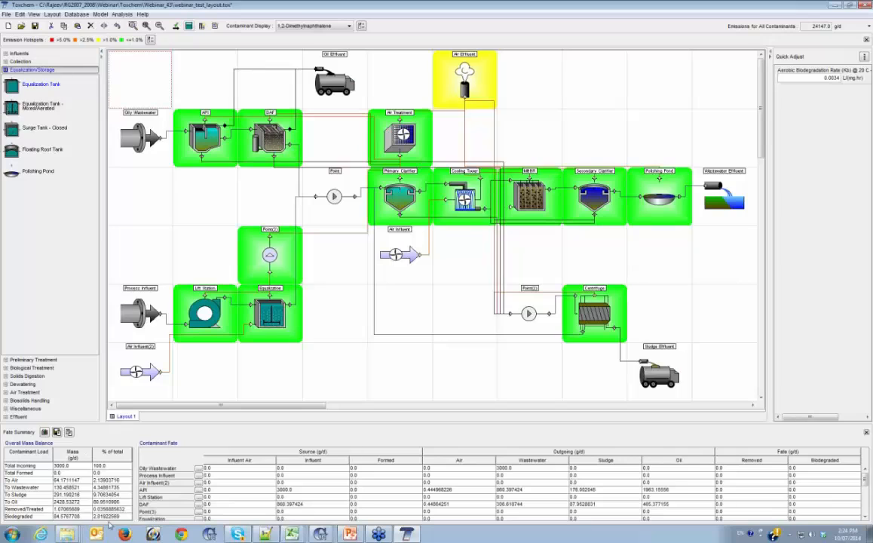
scroll(266, 344, "down", 3)
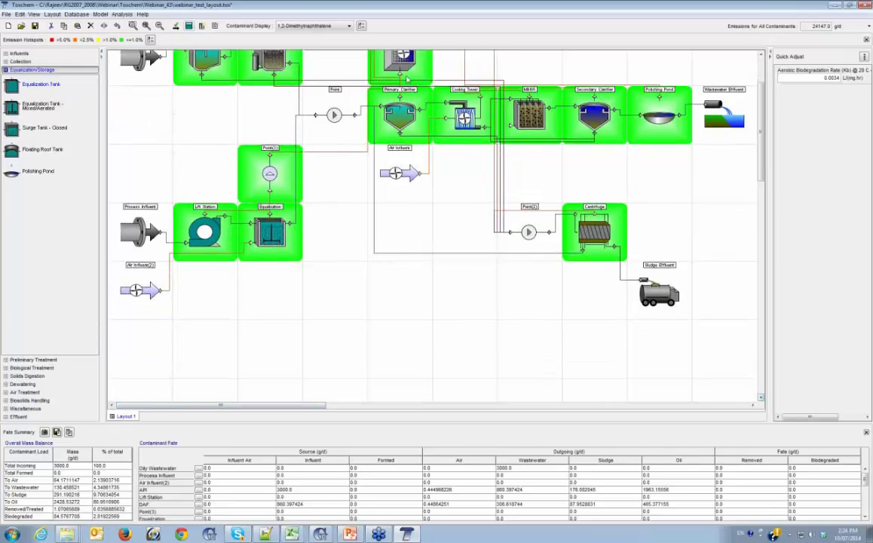
left_click(350, 27)
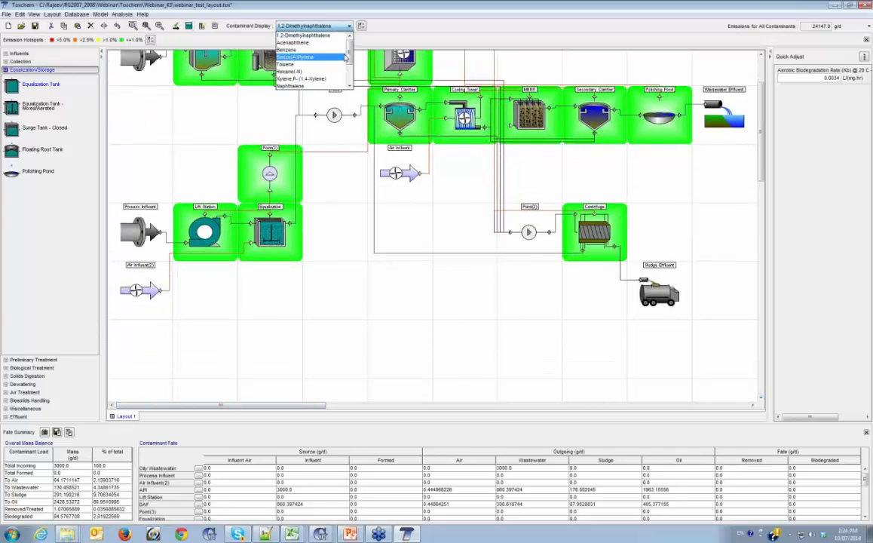
left_click_drag(350, 57, 349, 72)
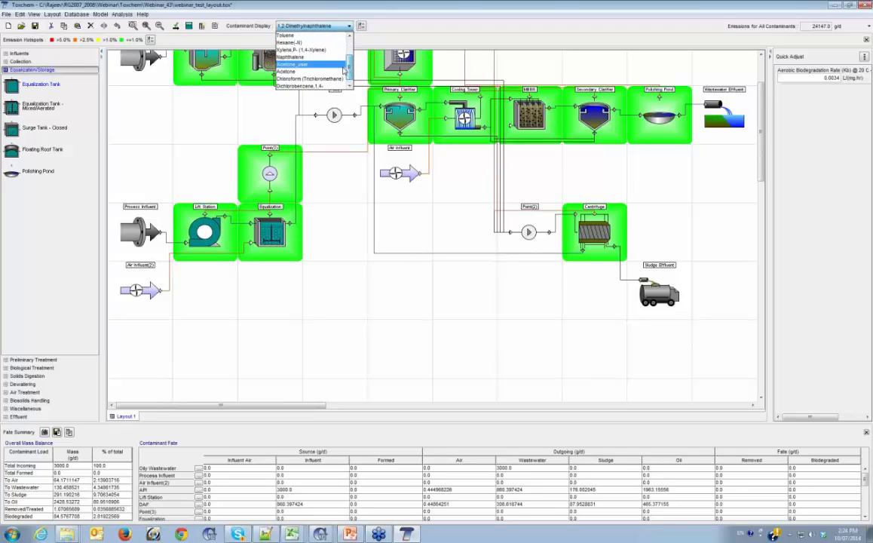
left_click(292, 59)
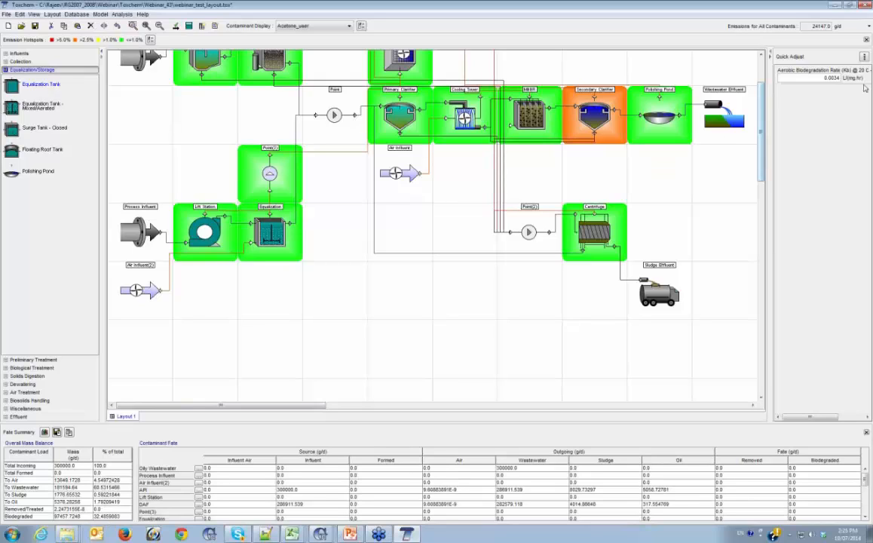
Set the pinned aerobic biodegradation rate to 0.034 L/(mg.hr) and rerun the model
double_click(837, 76)
left_click(835, 79)
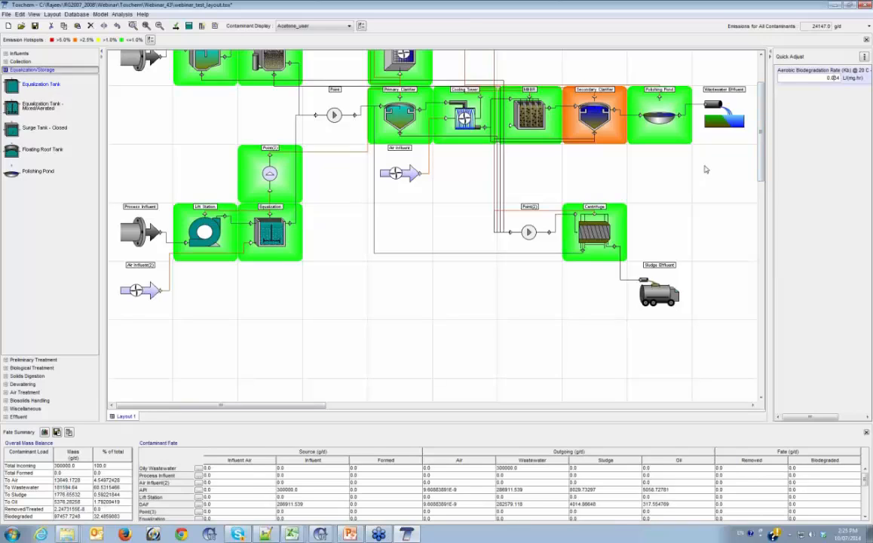
left_click(188, 25)
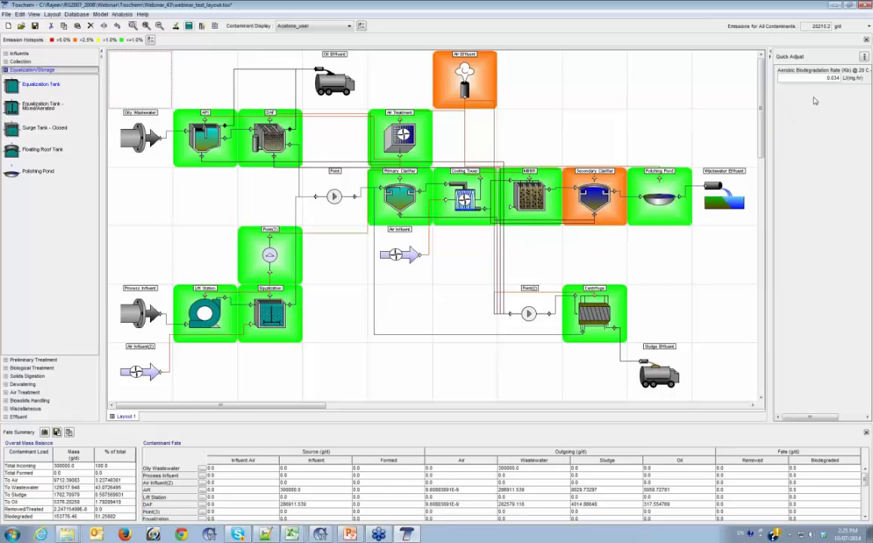
Review the Air Effluent Summary table in the simulation results, and close the results
left_click(202, 27)
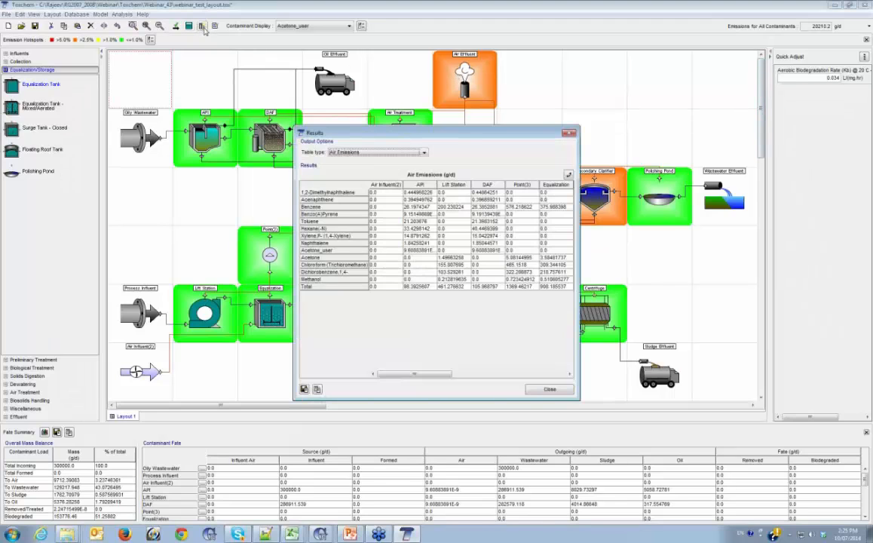
left_click(391, 153)
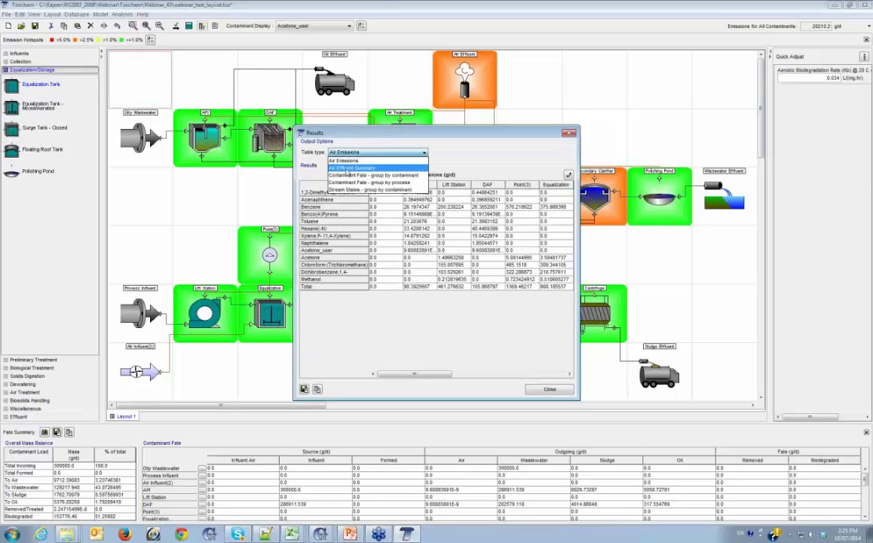
left_click(349, 168)
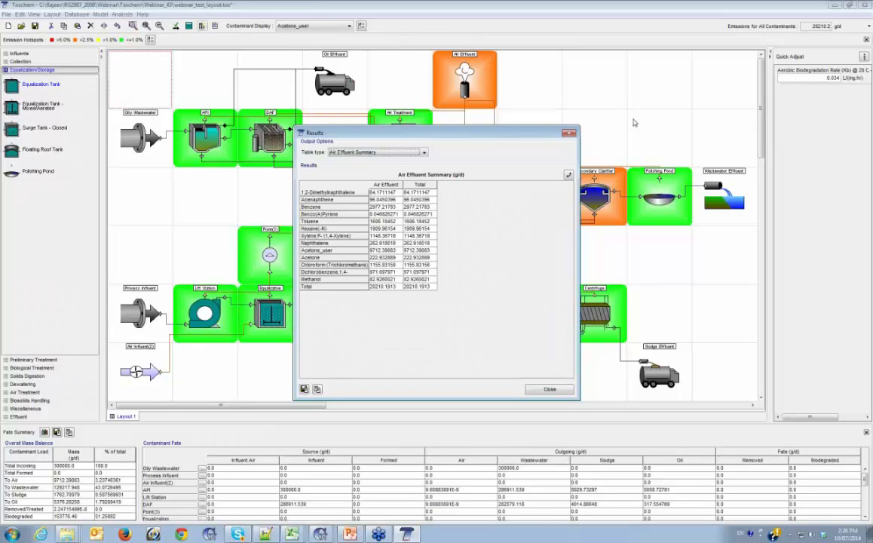
left_click(549, 390)
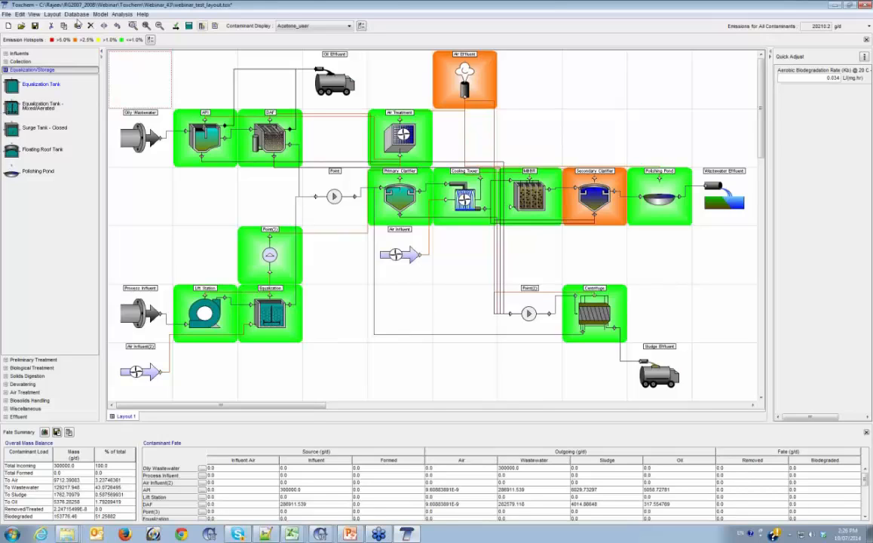
Examine the stripping parameters of 1,2-Dimethylnaphthalene in the full Organic Chemical Database, including the oil-covered surface mass transfer factor, and accept the database
left_click(78, 15)
left_click(82, 25)
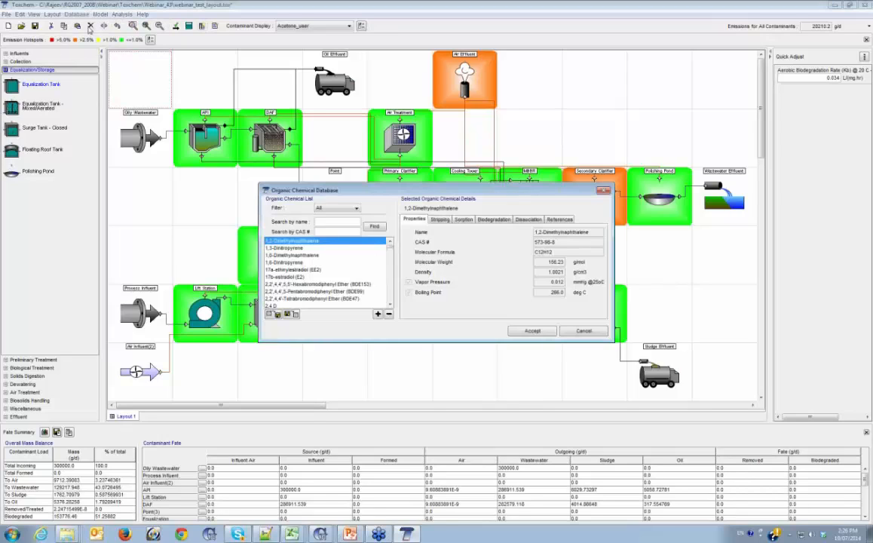
left_click_drag(399, 339, 399, 397)
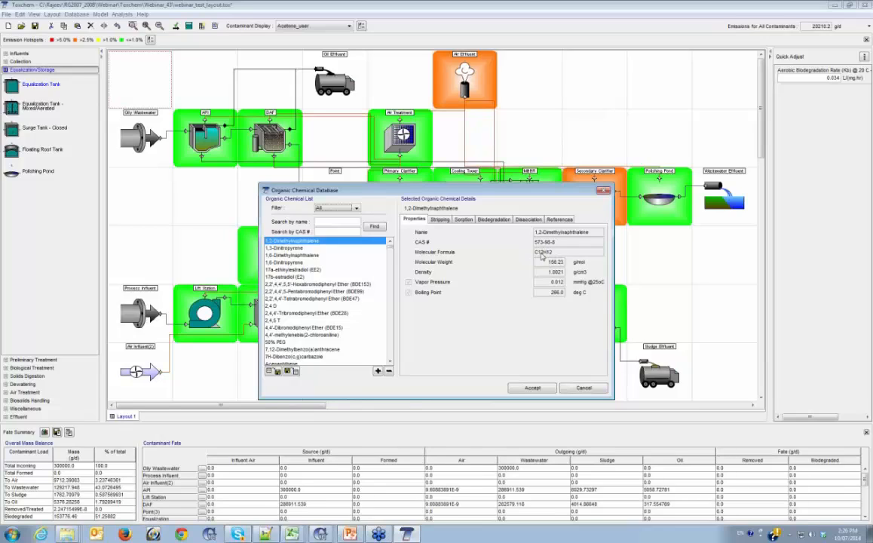
left_click(439, 219)
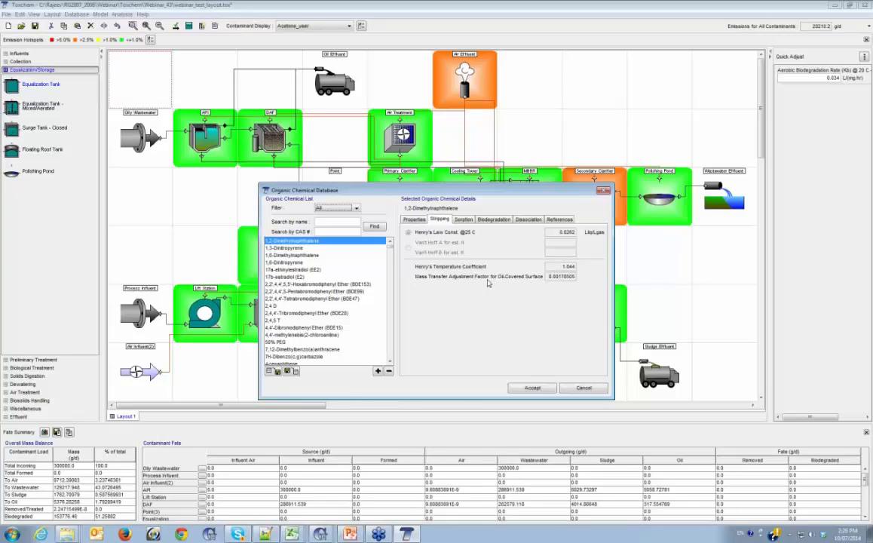
left_click(532, 387)
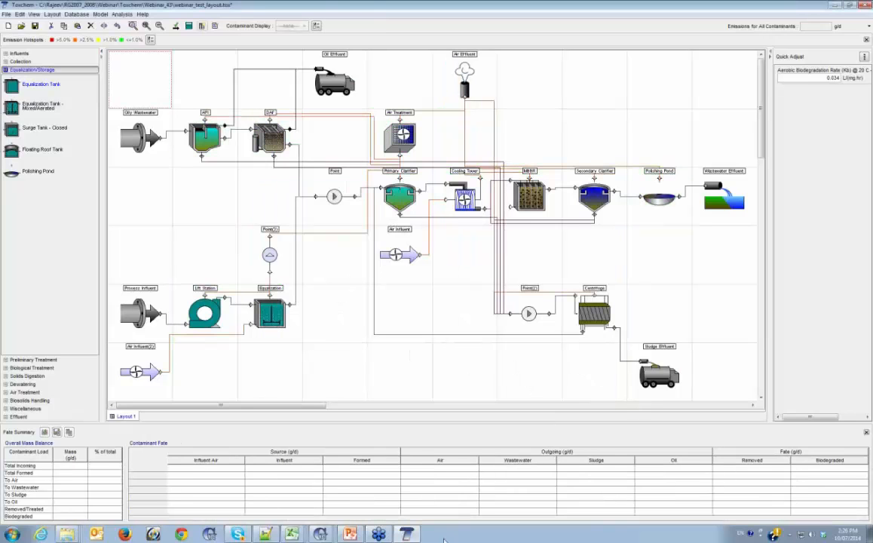
Switch to the PowerPoint presentation about Toxchem Version 4.3
left_click(350, 535)
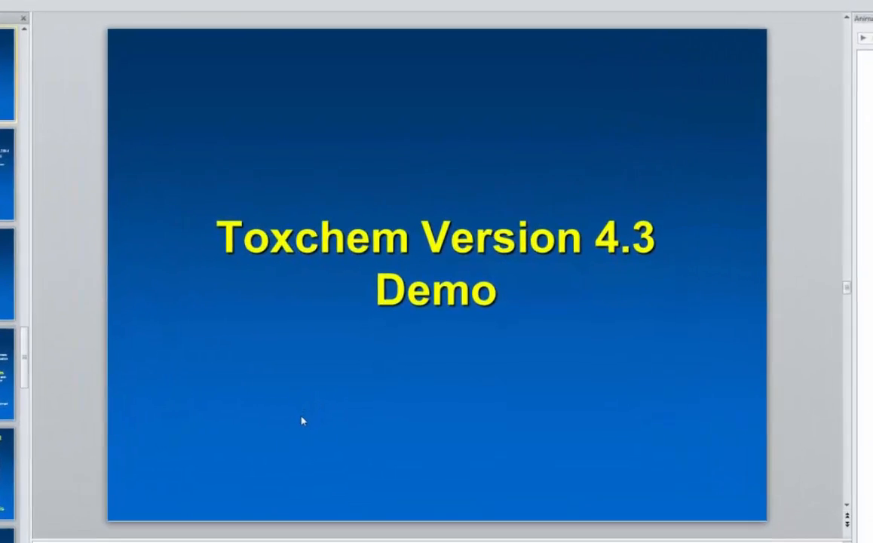